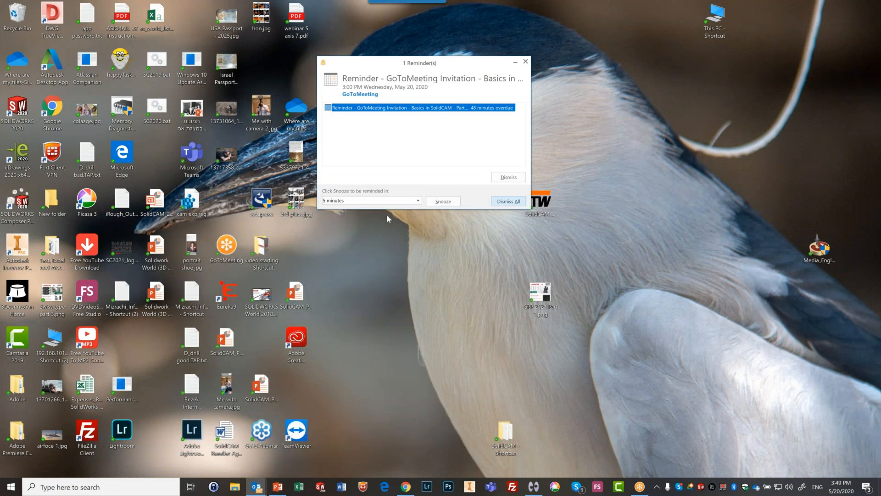
Dismiss all calendar reminders and open the recent part face mill - new option.SLDPRT in SOLIDWORKS
click(515, 202)
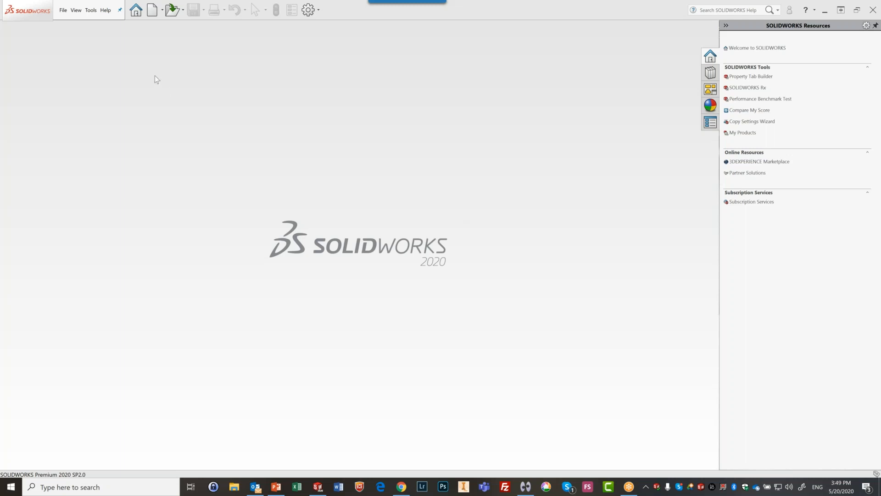
click(62, 12)
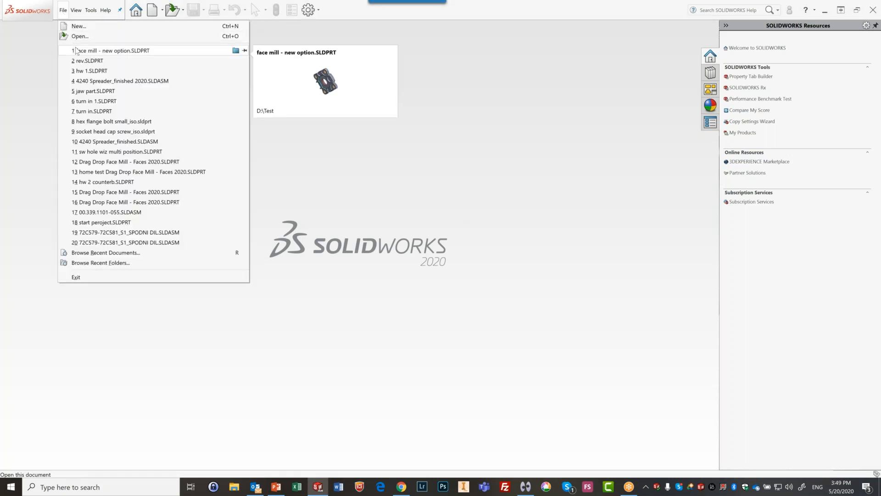
click(72, 48)
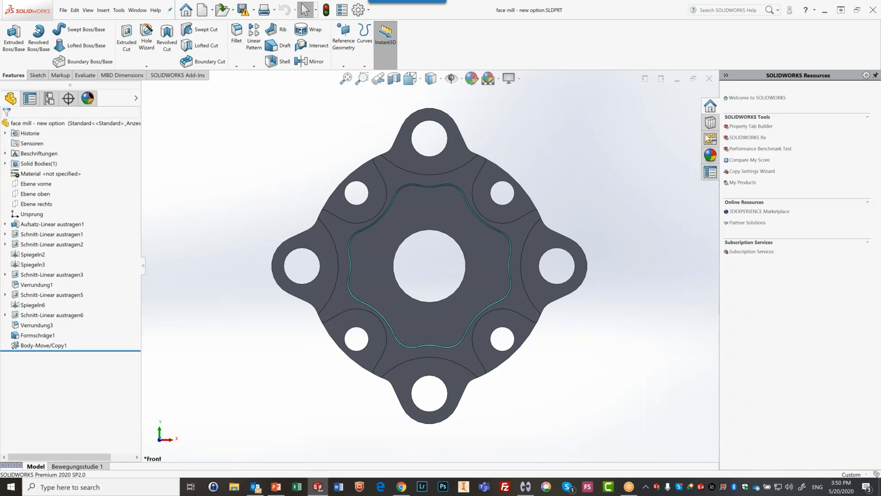
click(825, 10)
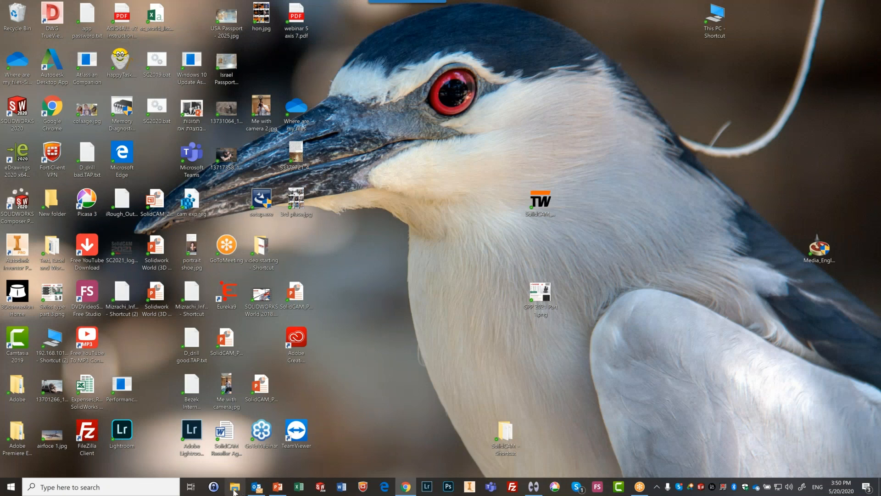
Switch to File Explorer and browse to the SolidCAM2020 folder on Local Disk (C:)
click(234, 488)
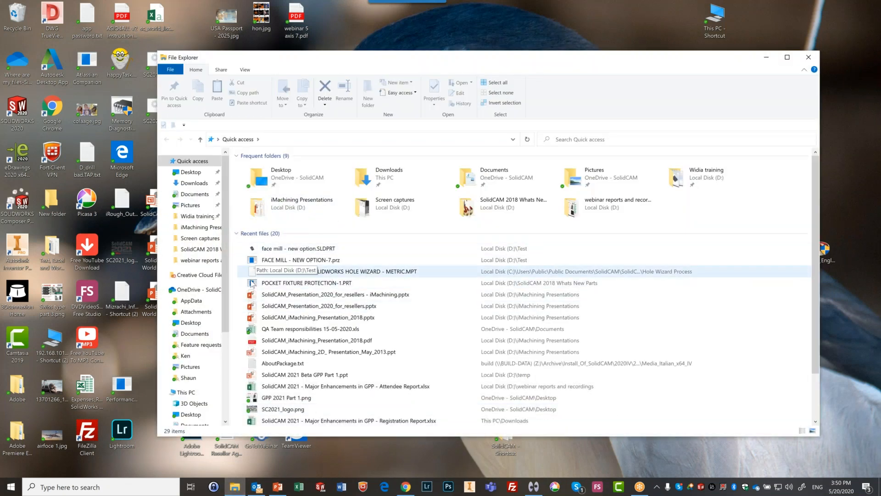
scroll(199, 293, down, 2)
scroll(199, 294, up, 3)
scroll(202, 368, down, 1)
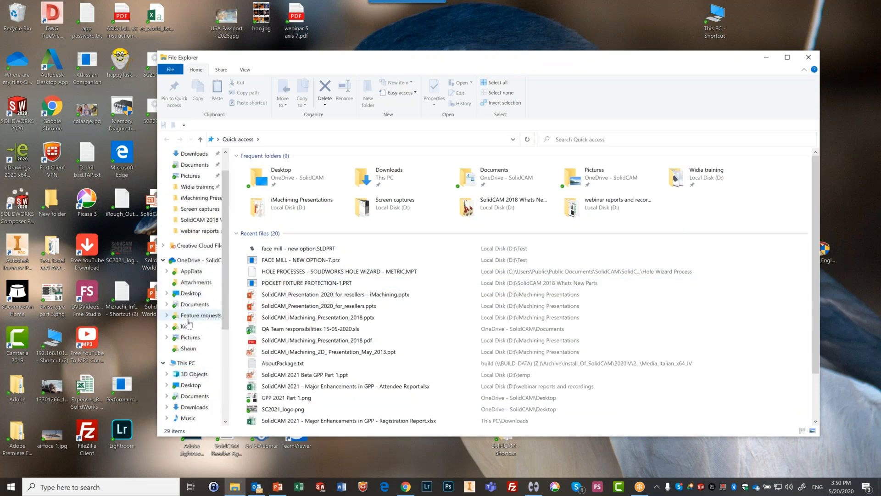
click(200, 365)
double_click(311, 236)
double_click(277, 294)
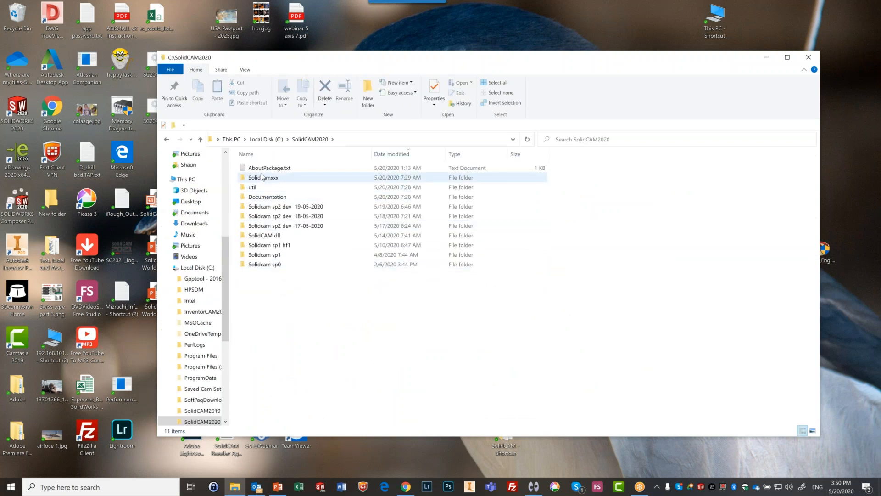
Rename the Solidcamxxx folder as Solidcam
click(285, 178)
click(286, 178)
drag(279, 179, 274, 190)
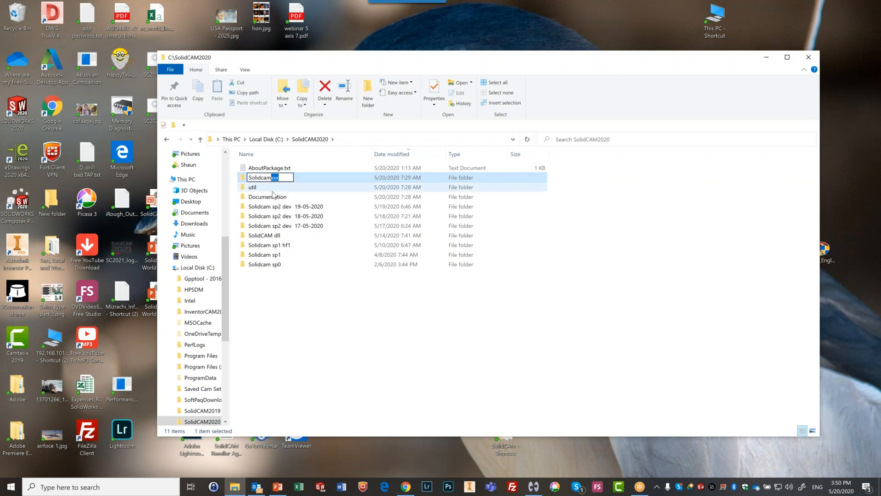
key(BackSpace)
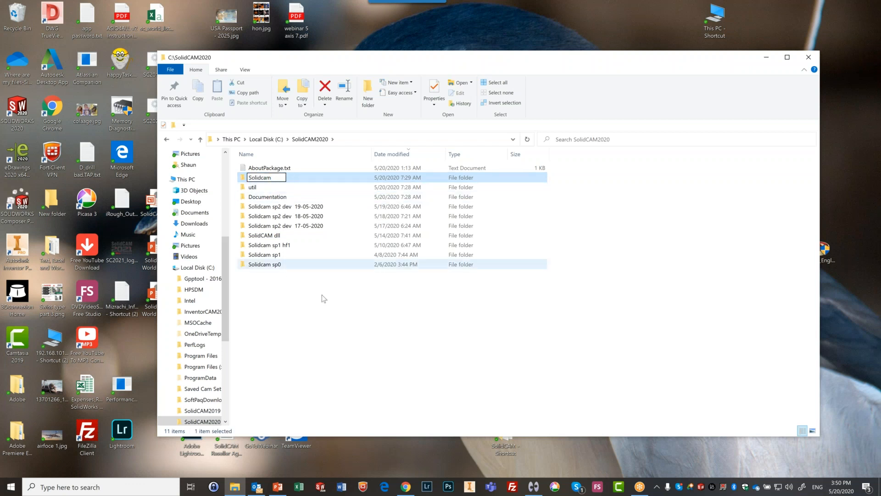
click(352, 349)
click(320, 486)
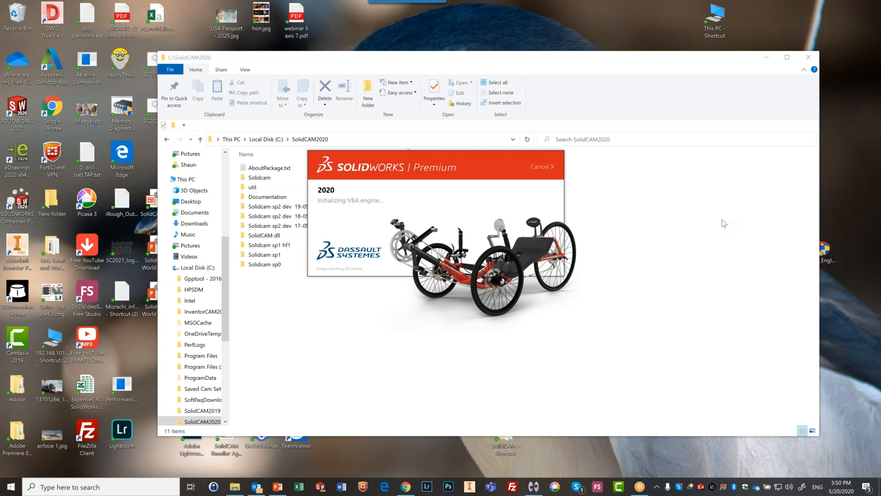
click(767, 57)
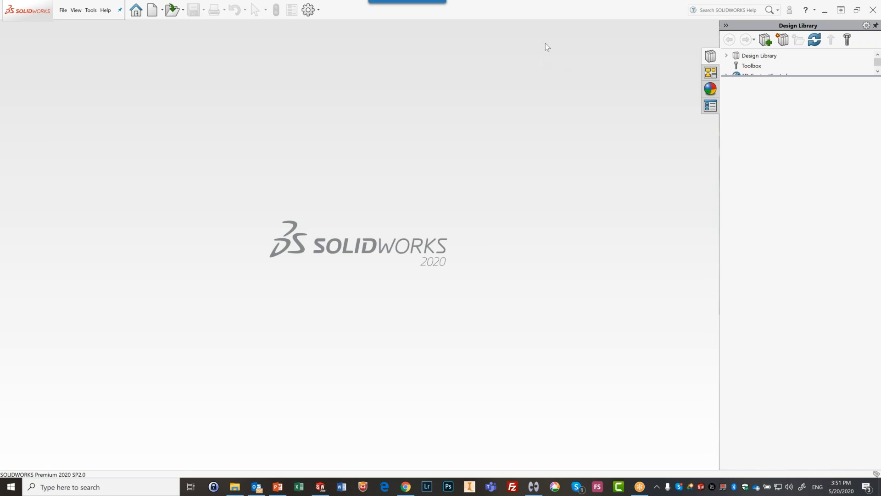
right_click(553, 8)
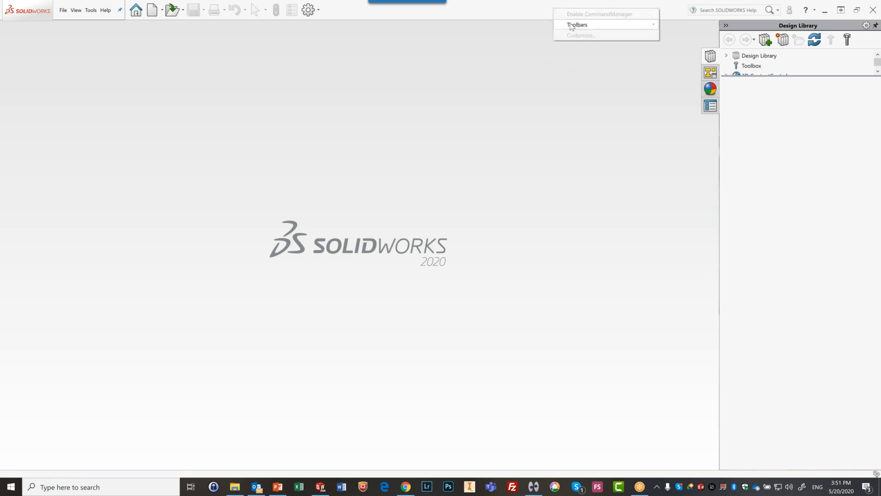
click(593, 107)
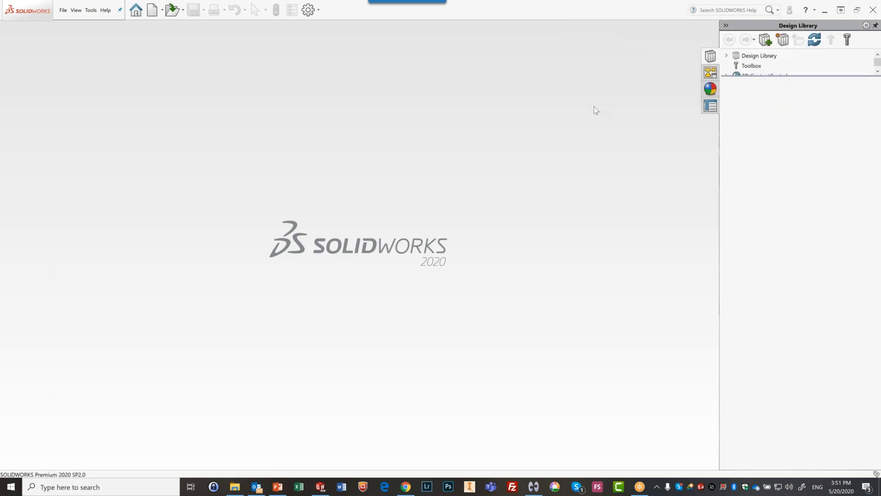
click(873, 9)
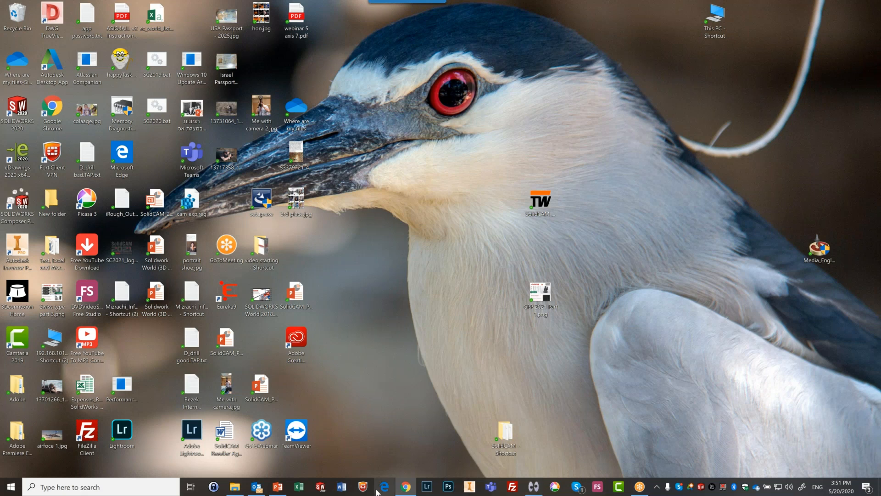
Check the renamed Solidcam folder in File Explorer and close the Explorer window
click(234, 490)
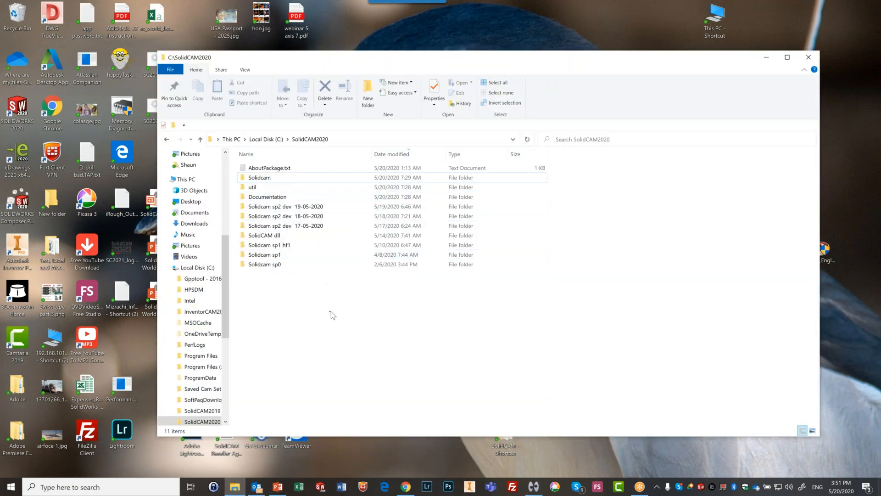
click(260, 178)
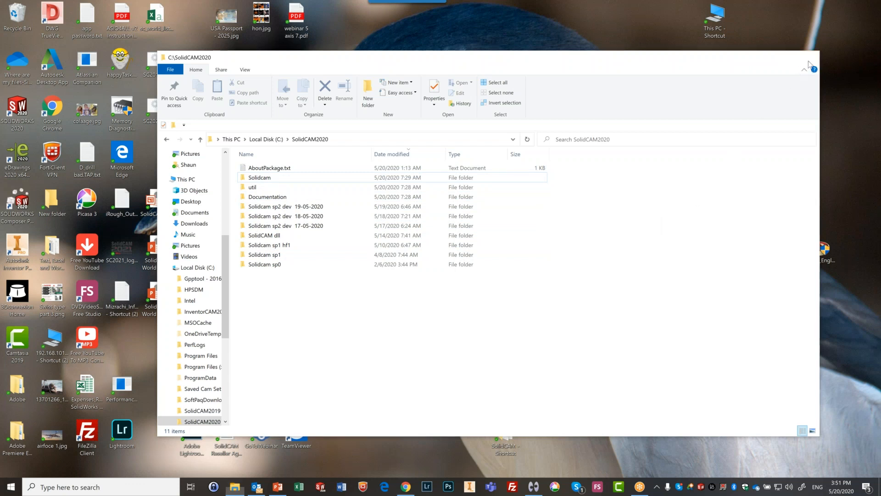
click(809, 59)
Launch SOLIDWORKS and enable the SolidCAM2020 add-in both for the current session and at start-up
click(317, 487)
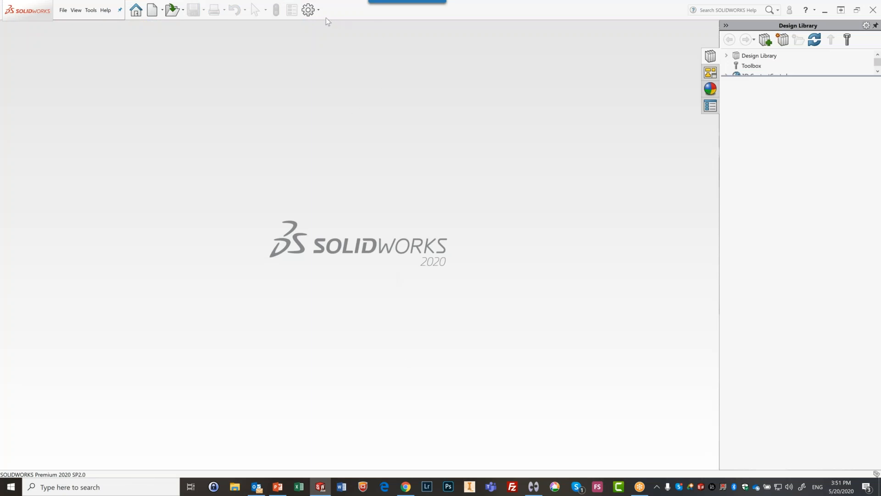
click(319, 10)
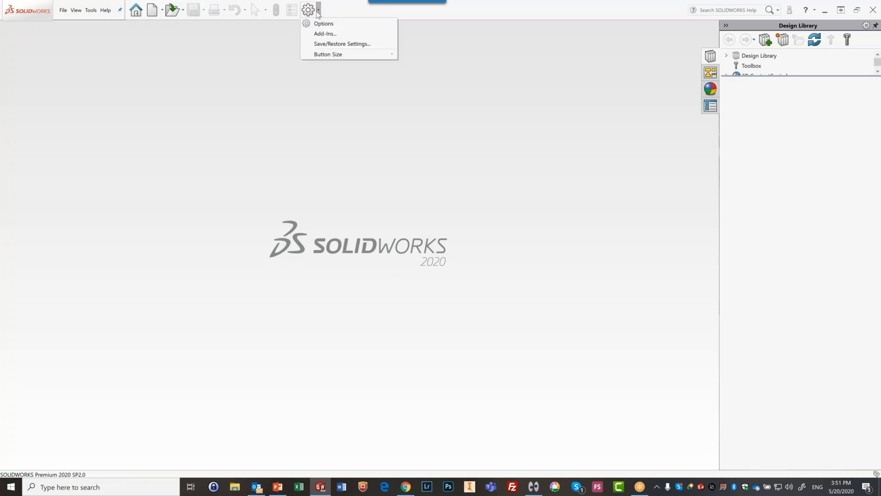
click(324, 33)
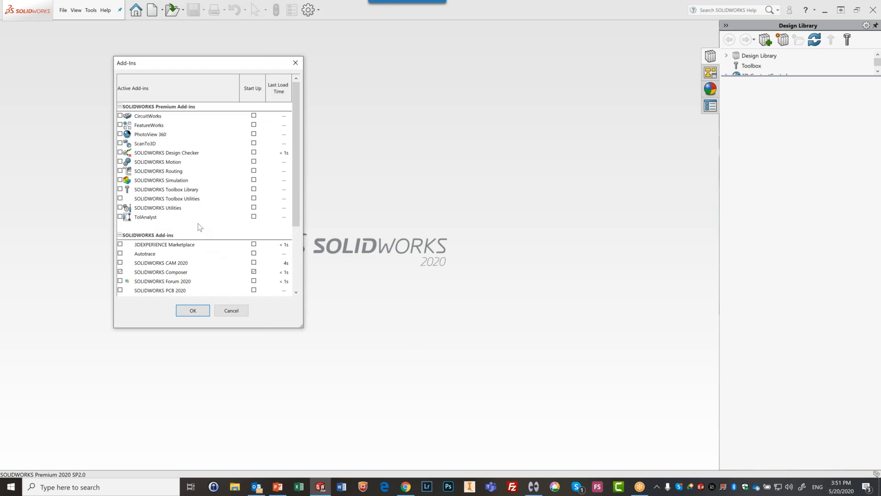
scroll(184, 236, down, 3)
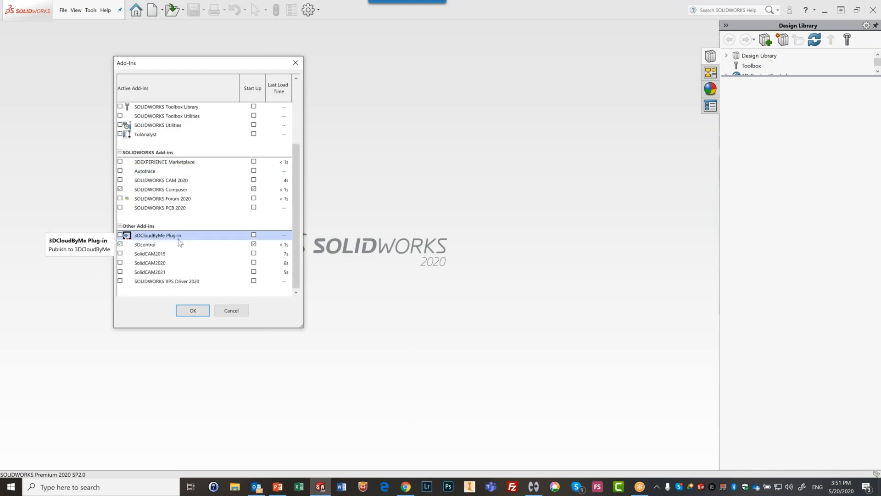
click(120, 263)
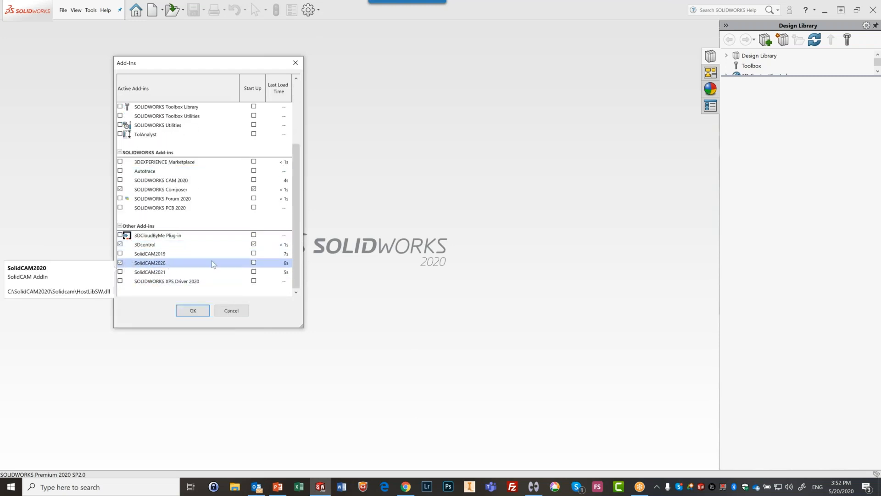
click(254, 263)
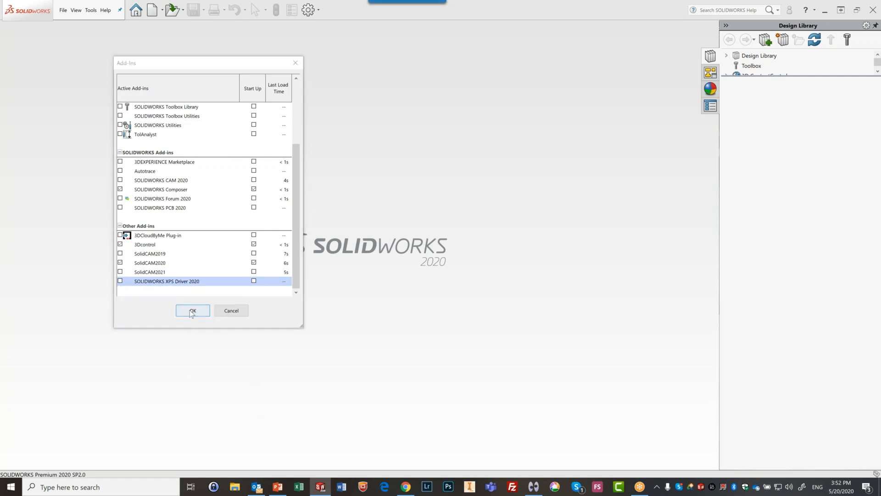
click(192, 311)
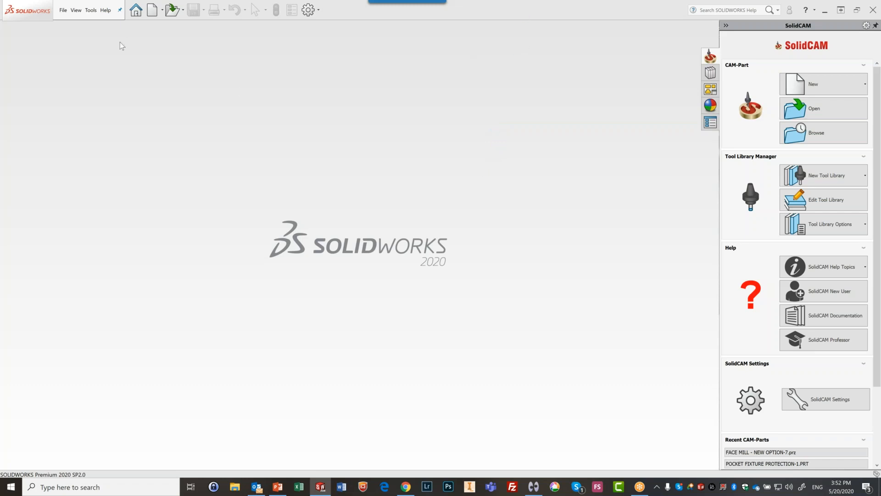
Open the recent part face mill - new option.SLDPRT and tilt it to show its pockets and holes
click(63, 10)
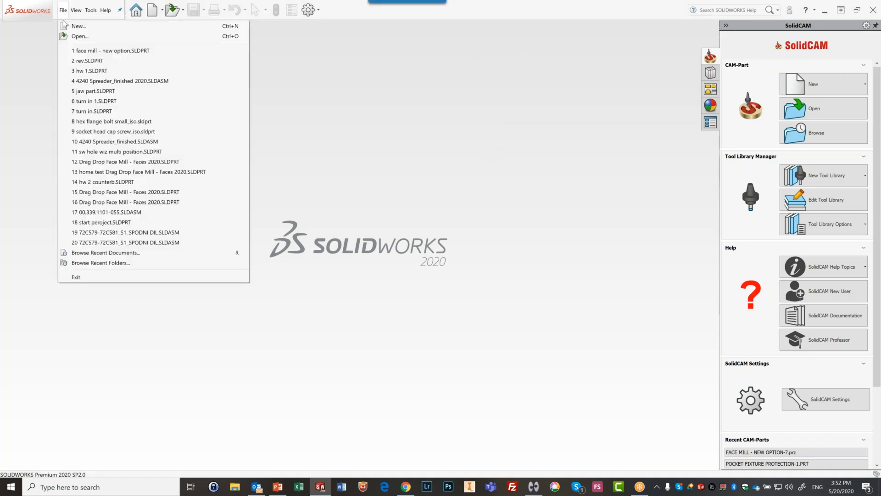
click(80, 52)
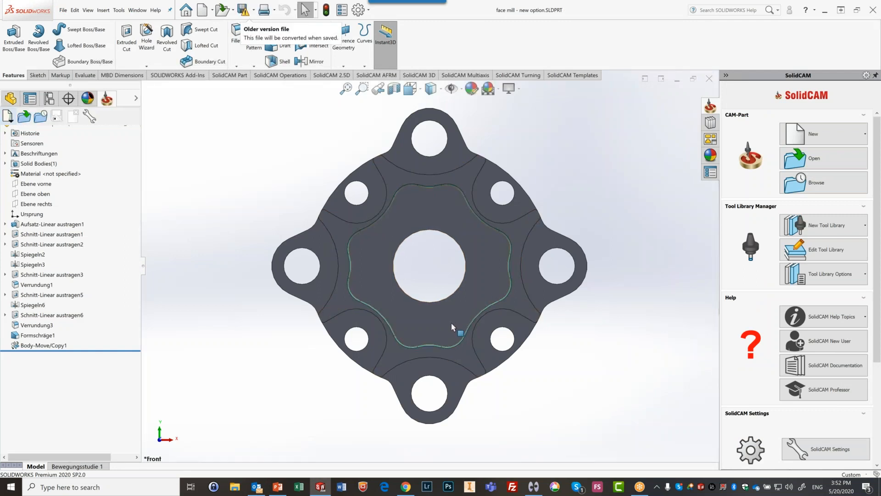
middle_drag(452, 327, 427, 224)
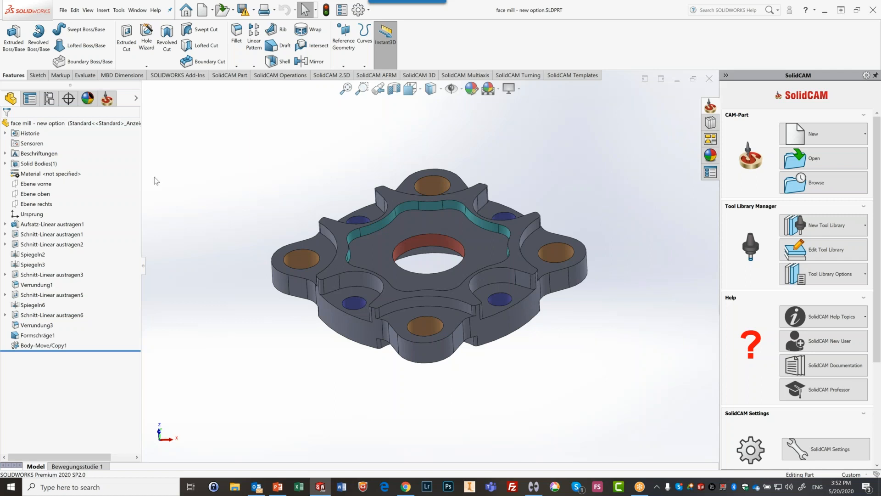
Review the iMachining page of the SolidCAM settings from the CAM manager and cancel without changes
click(106, 98)
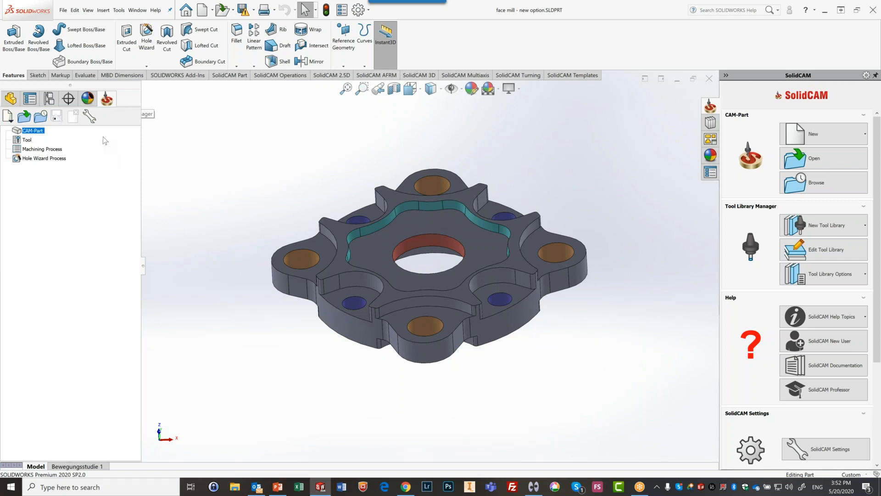
click(89, 117)
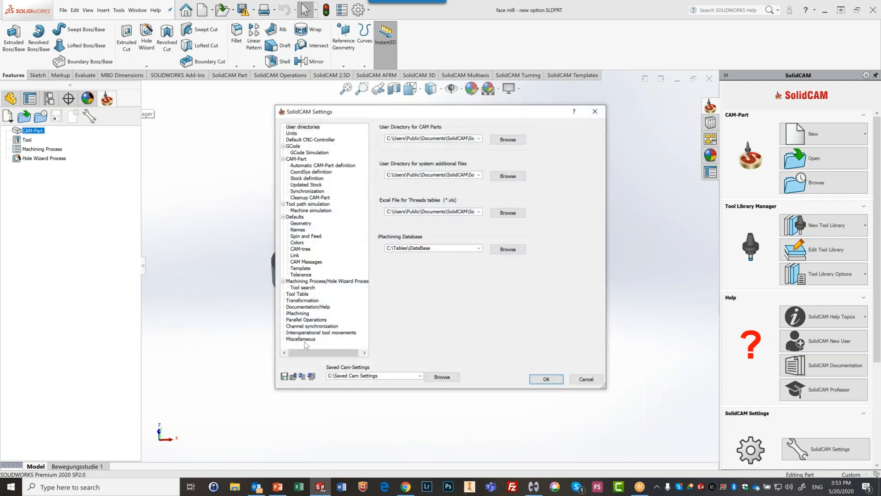
click(292, 314)
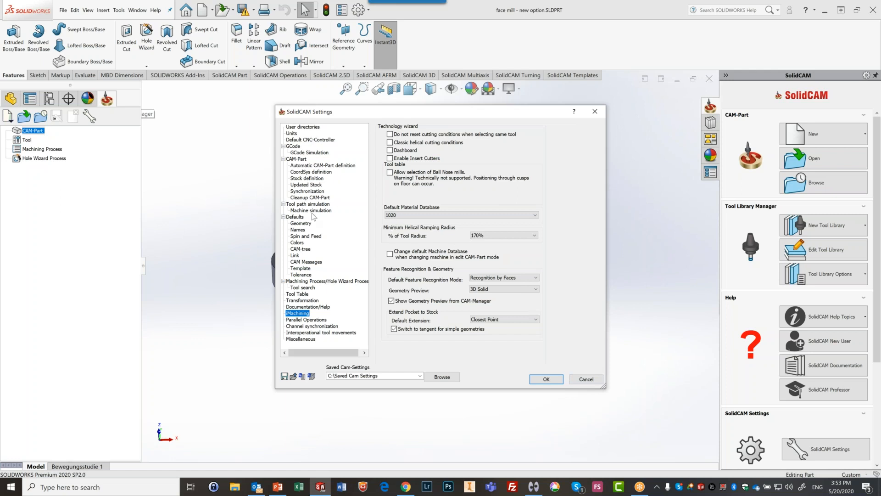
click(590, 382)
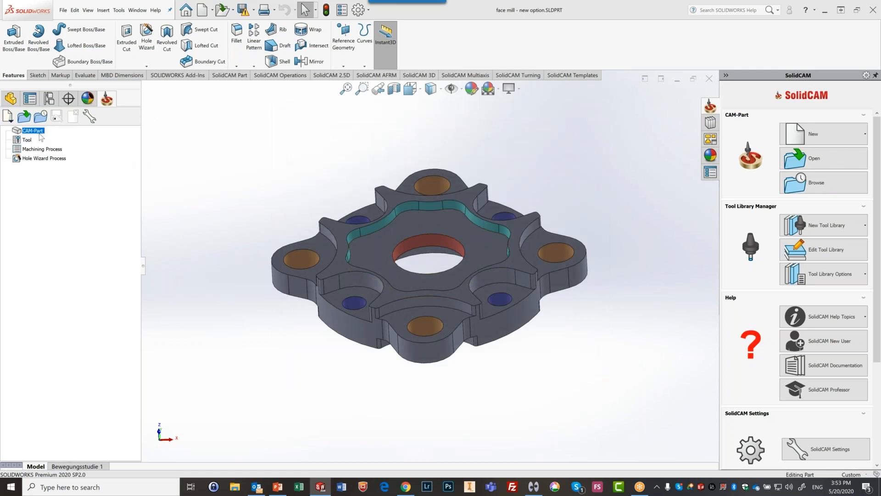
Create a new milling CAM-Part from the open model and widen the side pane to show its part data
click(12, 118)
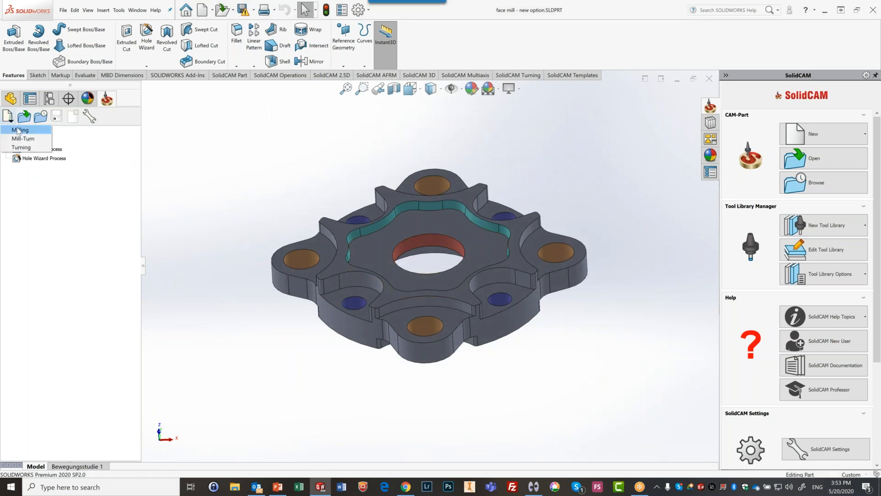
click(20, 131)
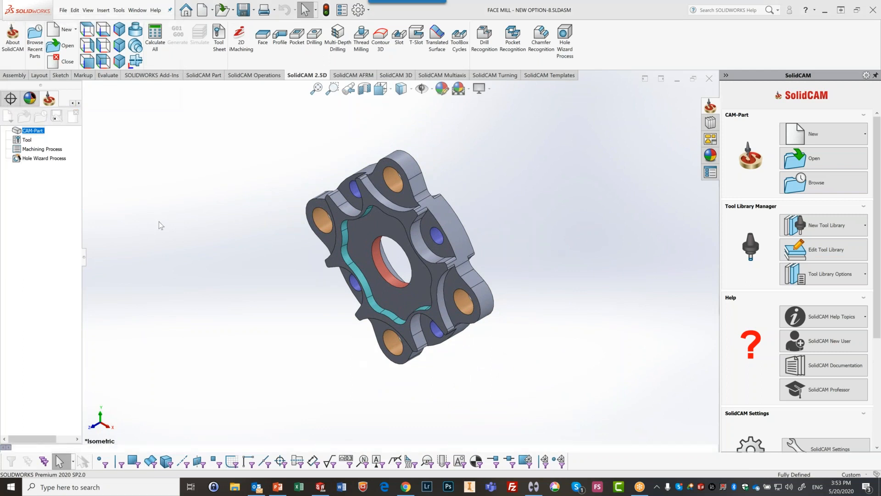
drag(86, 261, 132, 265)
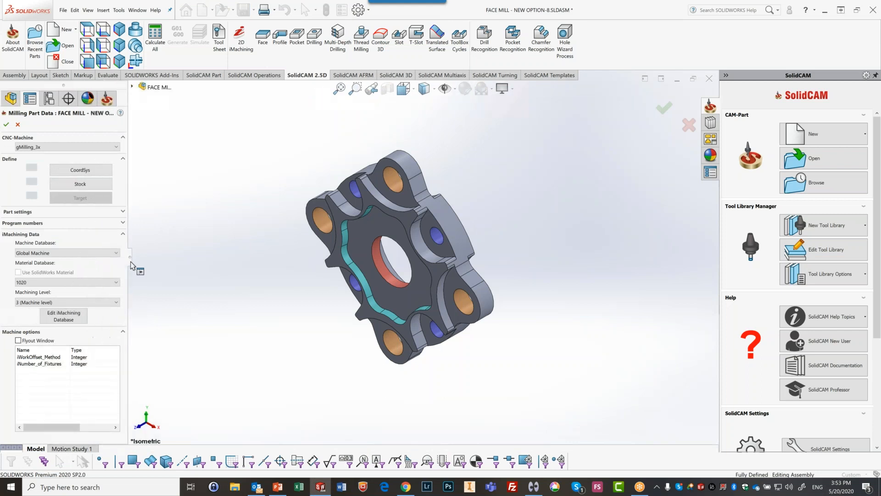
Define the machine coordinate system from the central bore face, with its origin at the center of revolution face
click(80, 170)
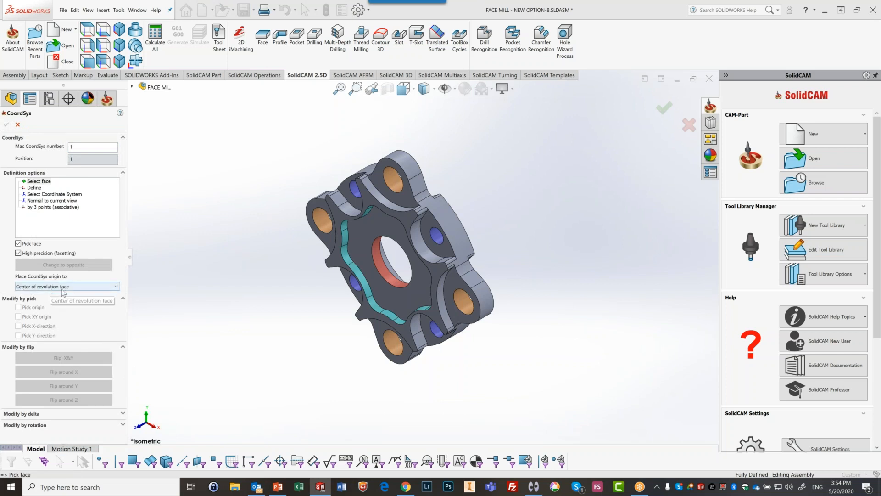
click(381, 268)
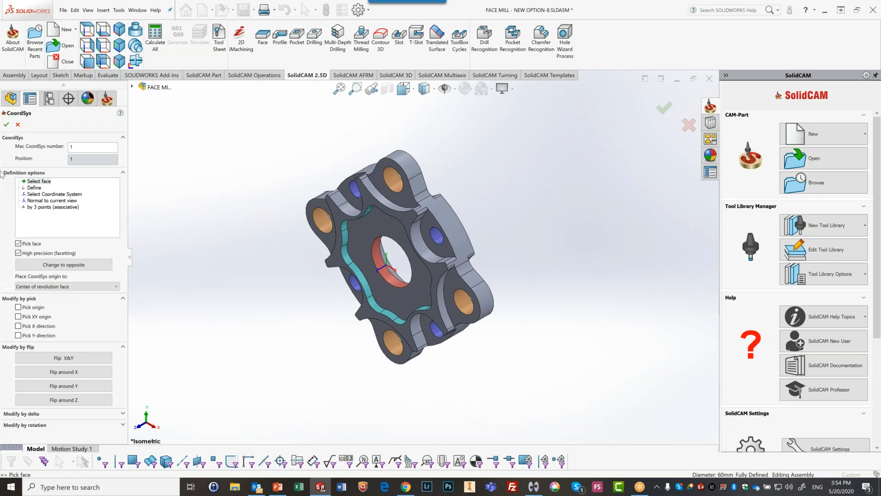
click(6, 125)
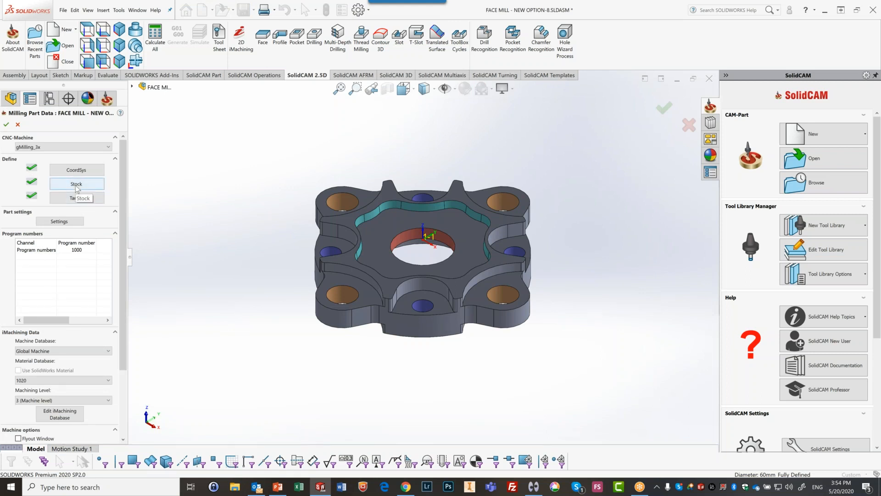
Define the stock as a box relative to the model with its Z+ expansion set to 0
click(76, 184)
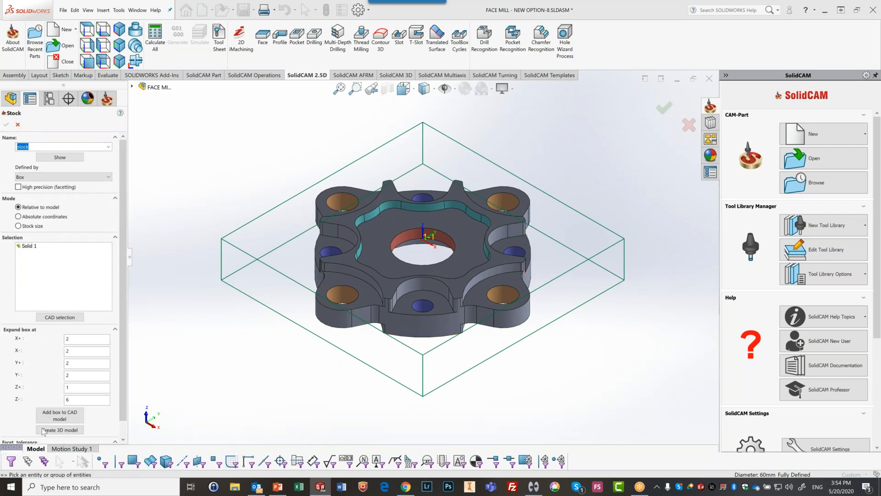
double_click(79, 386)
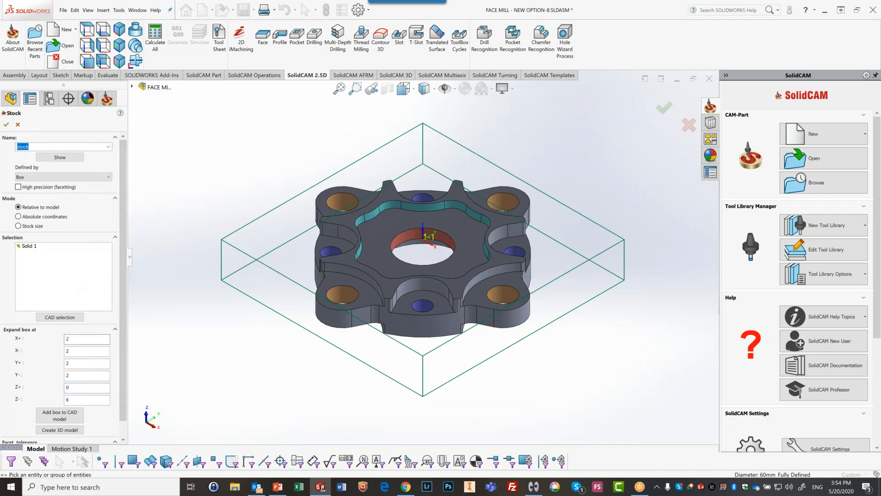
scroll(84, 341, down, 2)
click(6, 124)
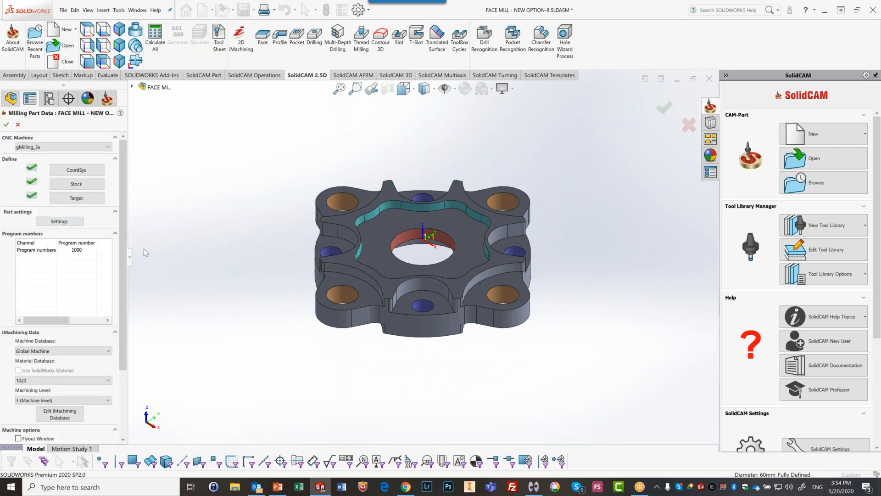
Look through the materials available for the iMachining data and leave the selection unchanged
drag(124, 283, 124, 378)
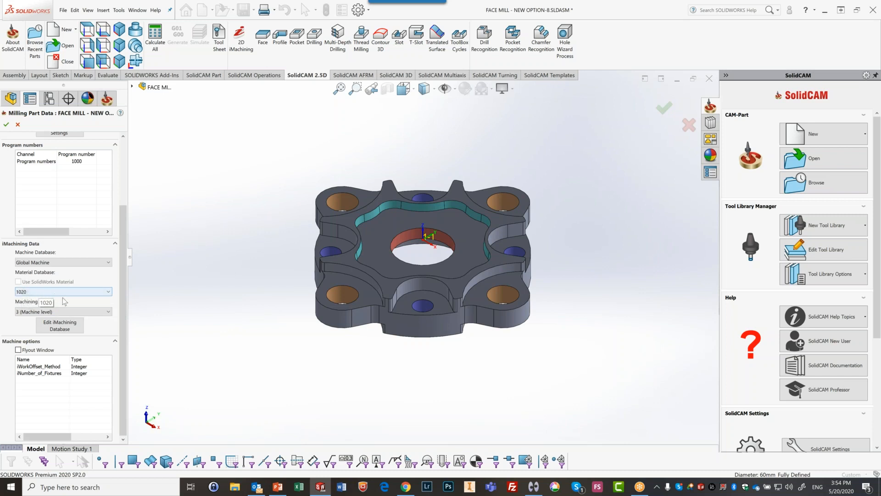
click(96, 292)
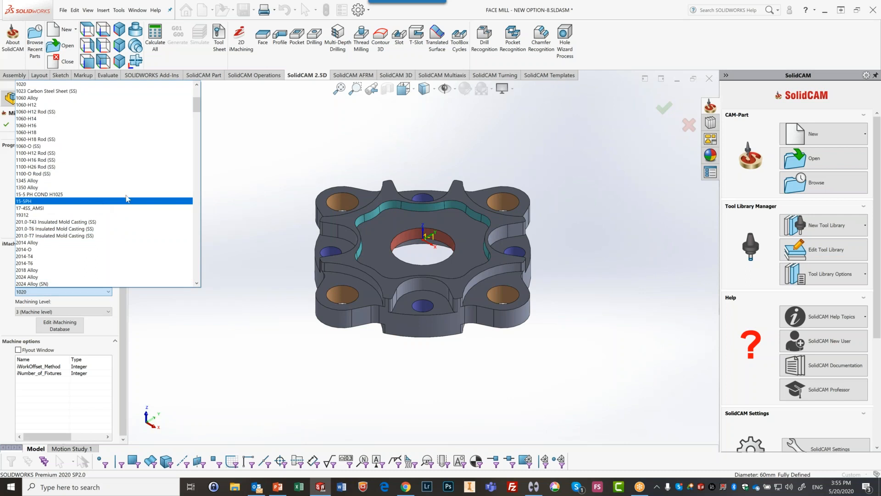
click(255, 185)
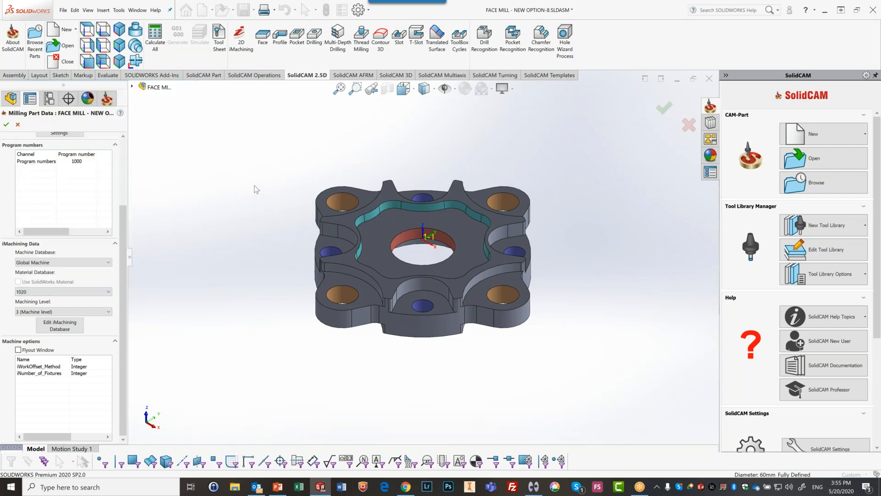
Open the iMachining database for editing and add a new material under Materials
click(68, 329)
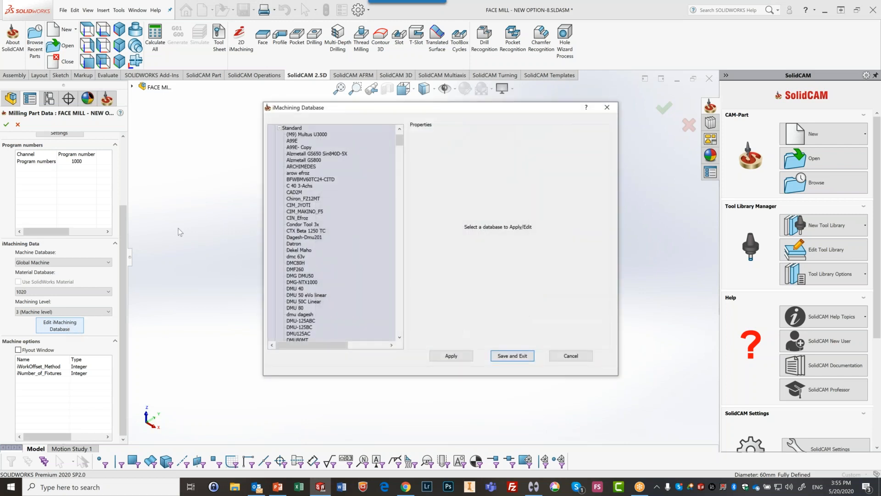
right_click(297, 128)
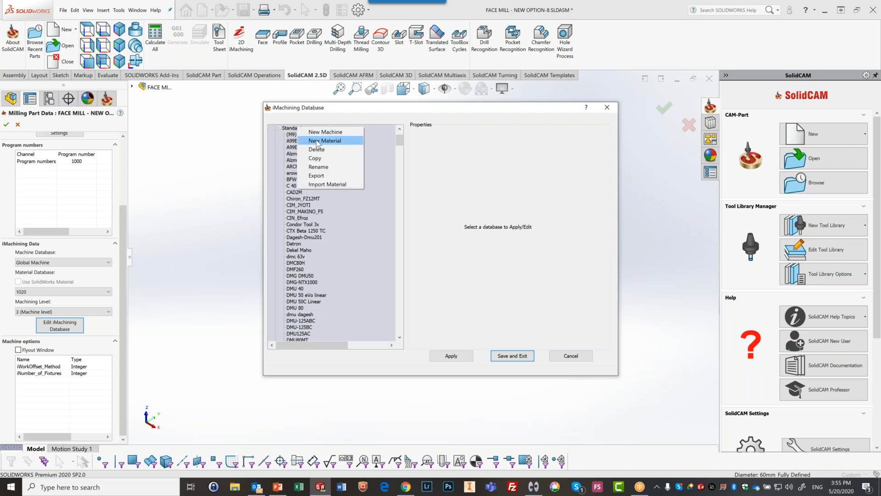
click(315, 141)
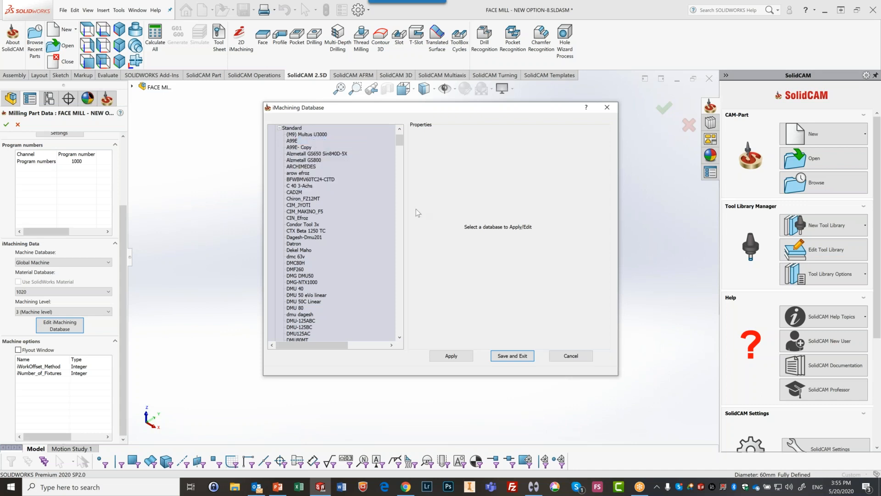
scroll(351, 270, down, 15)
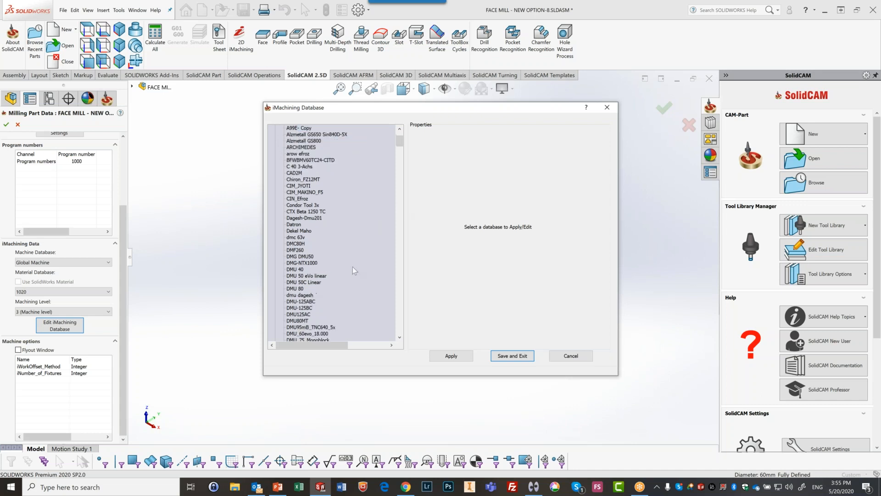
scroll(354, 263, down, 15)
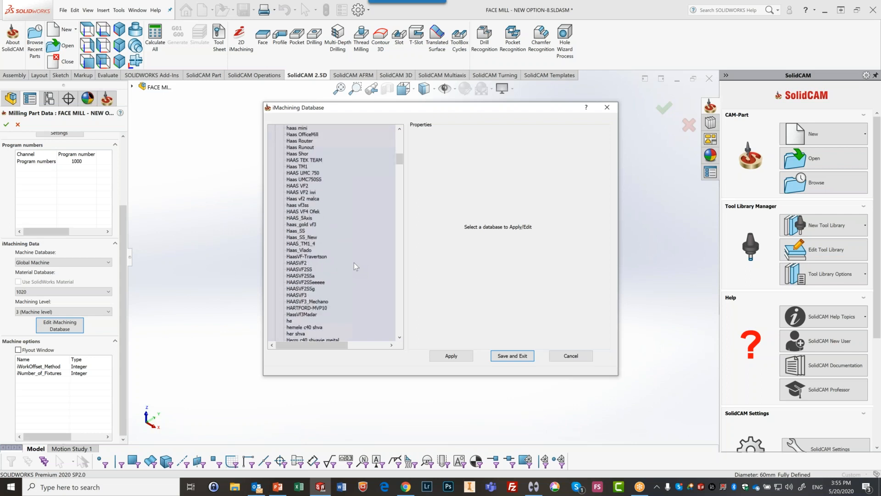
scroll(363, 262, down, 15)
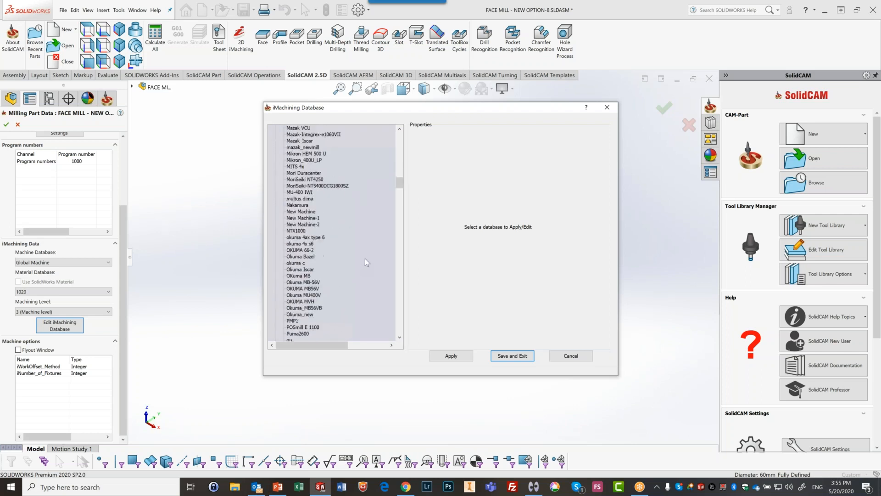
scroll(370, 260, down, 5)
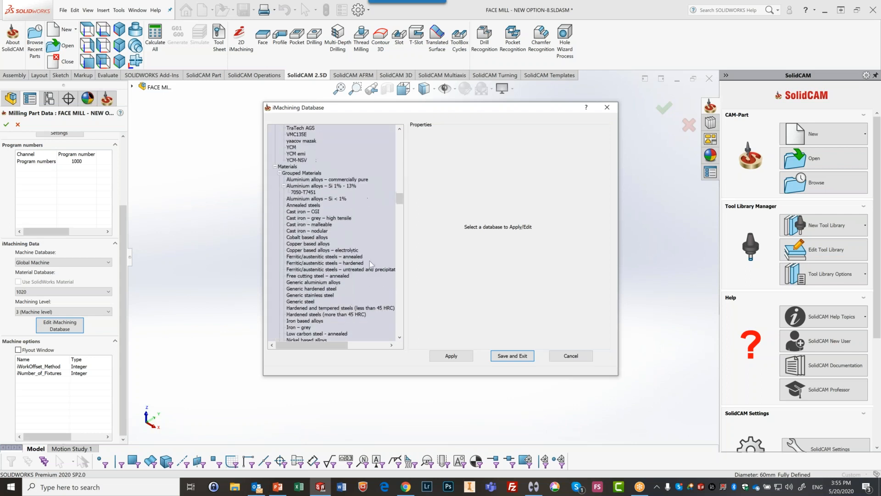
scroll(374, 259, up, 8)
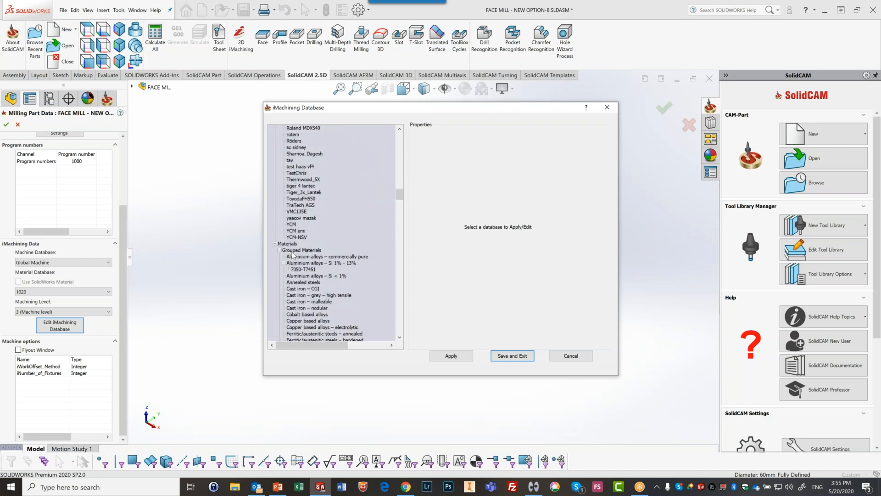
right_click(289, 246)
click(320, 258)
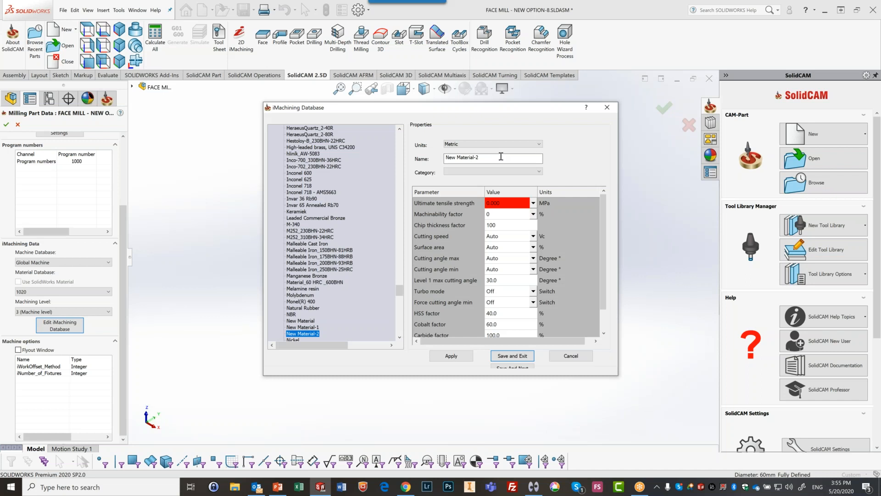
Name the new material 4040
drag(501, 157, 378, 154)
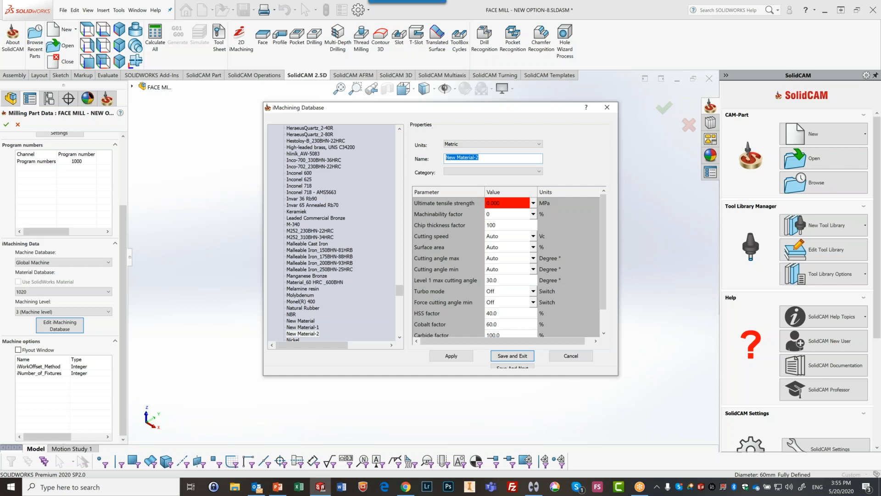
text(4040)
drag(465, 159, 404, 155)
click(497, 162)
Set the 4040 material's ultimate tensile strength to 1000 MPa, apply it and save the iMachining database
click(522, 202)
click(518, 205)
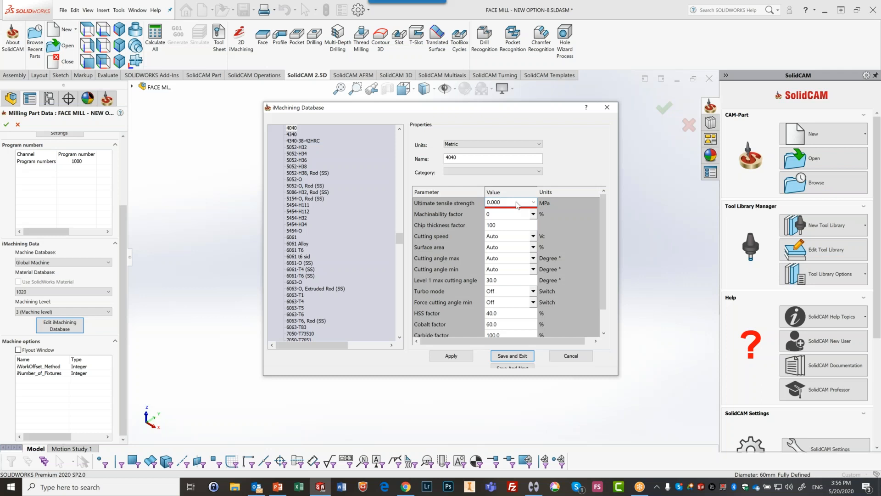
drag(518, 205, 464, 203)
text(1000)
click(453, 358)
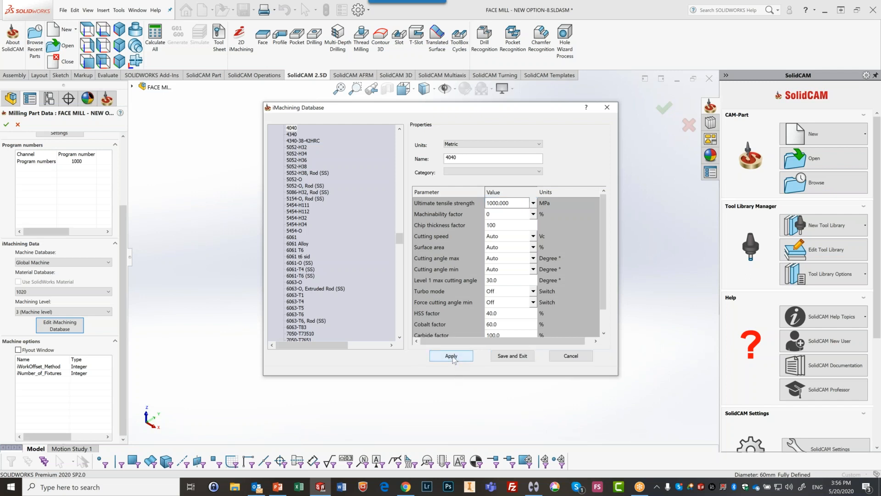
click(509, 356)
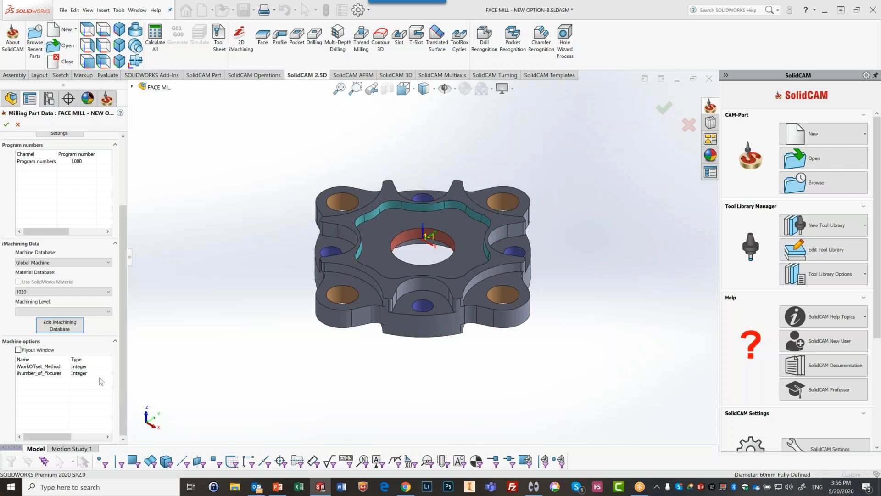
Find material 4040 in the iMachining material list without selecting it
click(59, 292)
scroll(52, 233, down, 4)
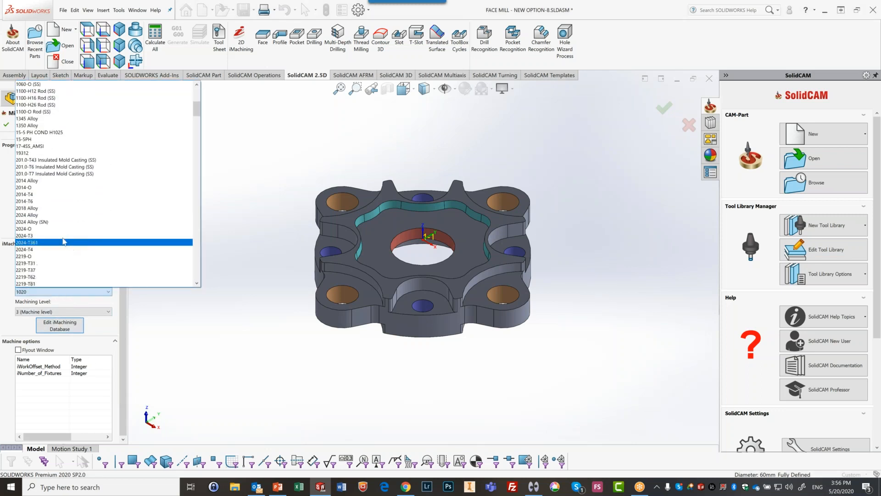
scroll(52, 232, down, 10)
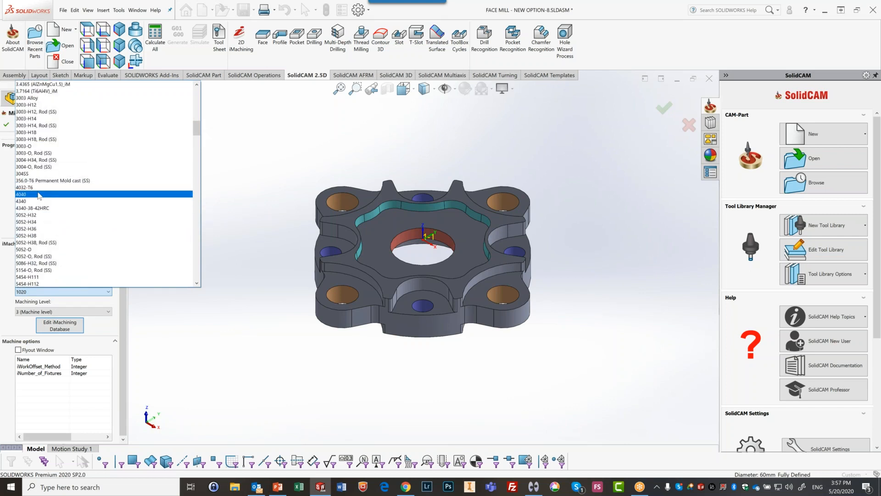
click(294, 155)
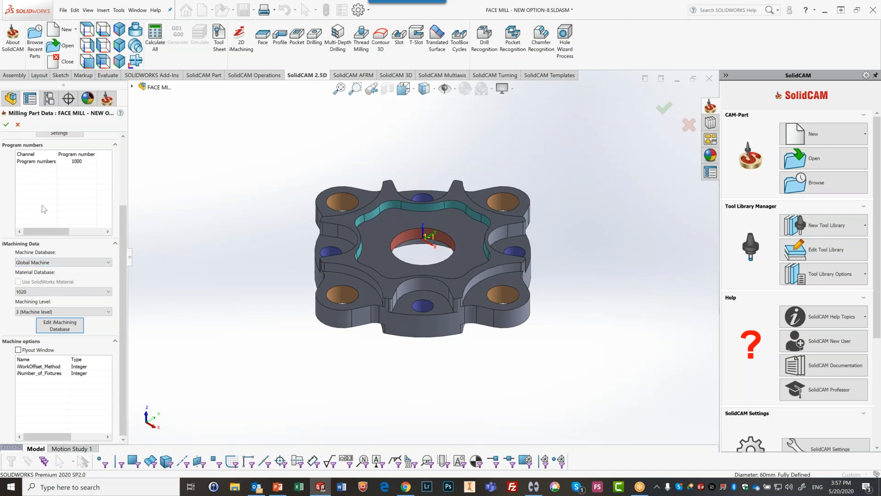
Accept the milling part data to finish creating the CAM-Part
drag(123, 210, 122, 143)
click(6, 125)
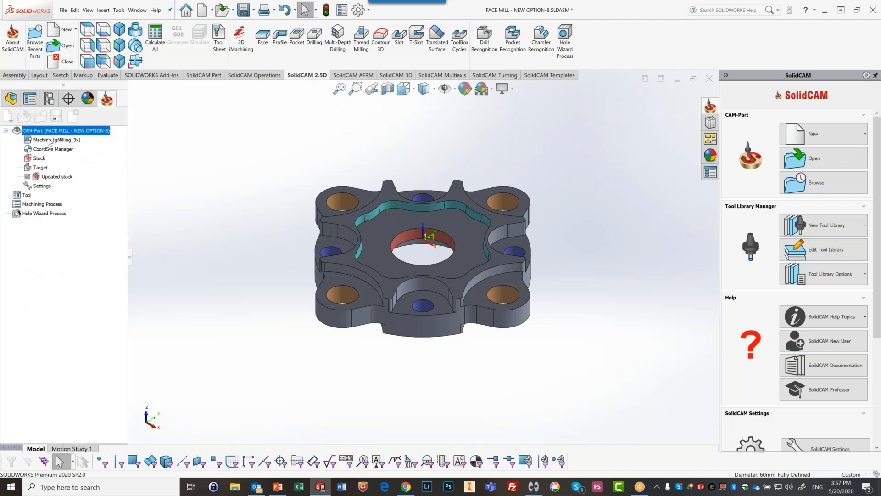
Reopen the CAM-Part's milling data, choose gMilling_3x as the CNC machine and accept the part data
double_click(48, 139)
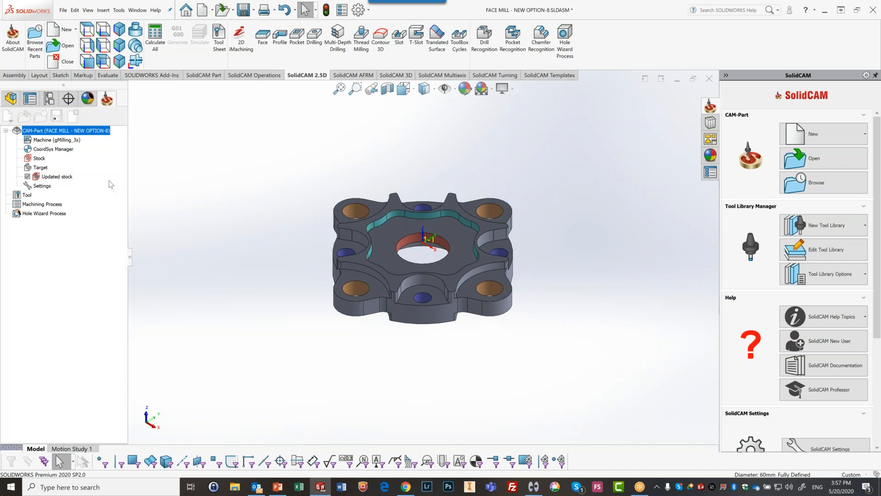
double_click(52, 133)
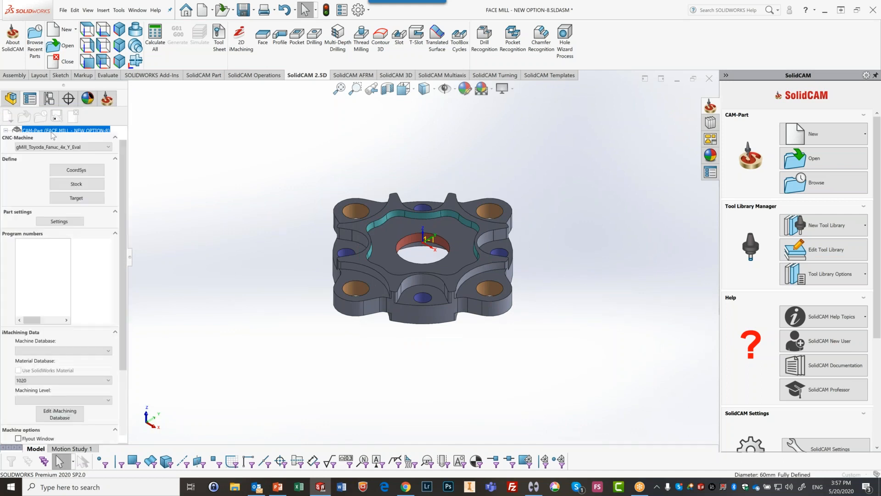
key(Escape)
double_click(79, 132)
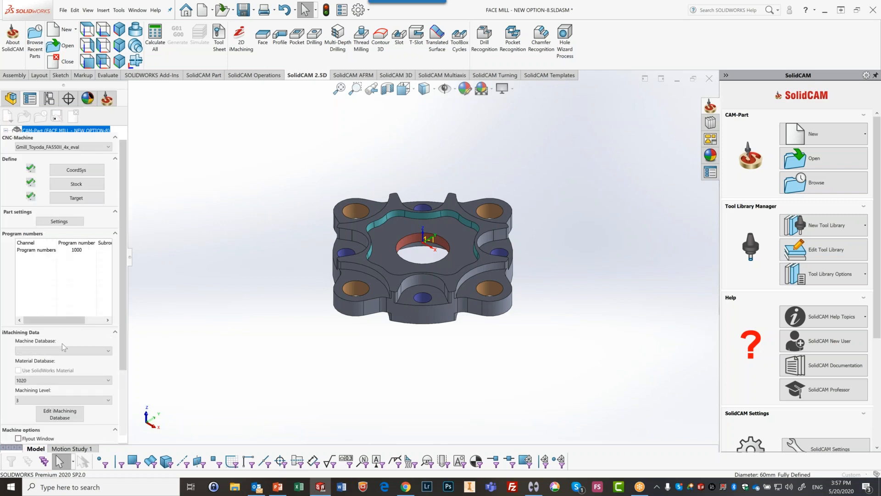
click(36, 147)
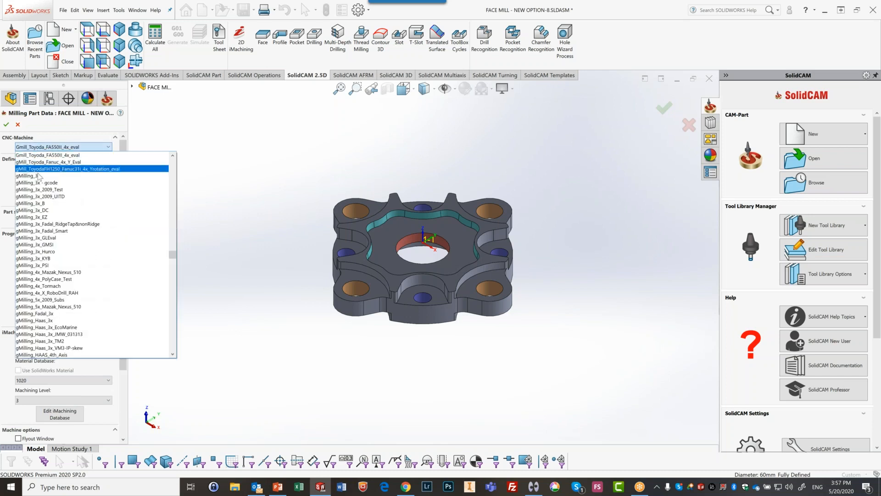
click(39, 178)
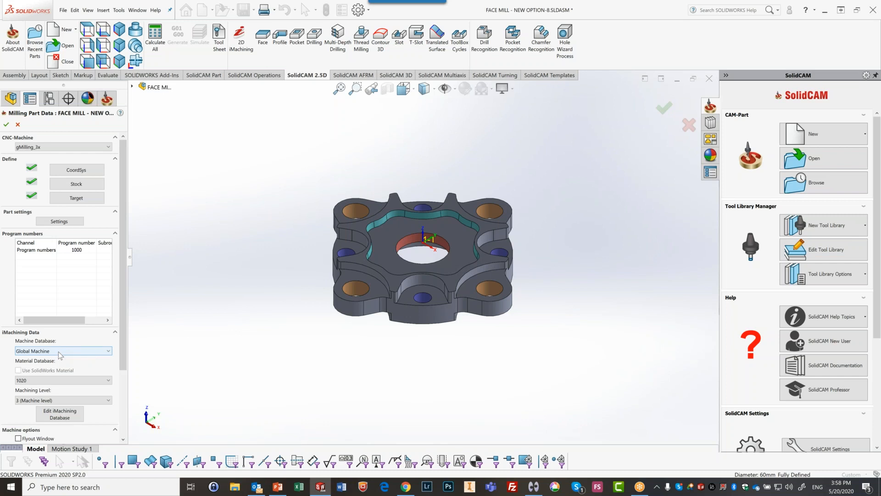
click(8, 125)
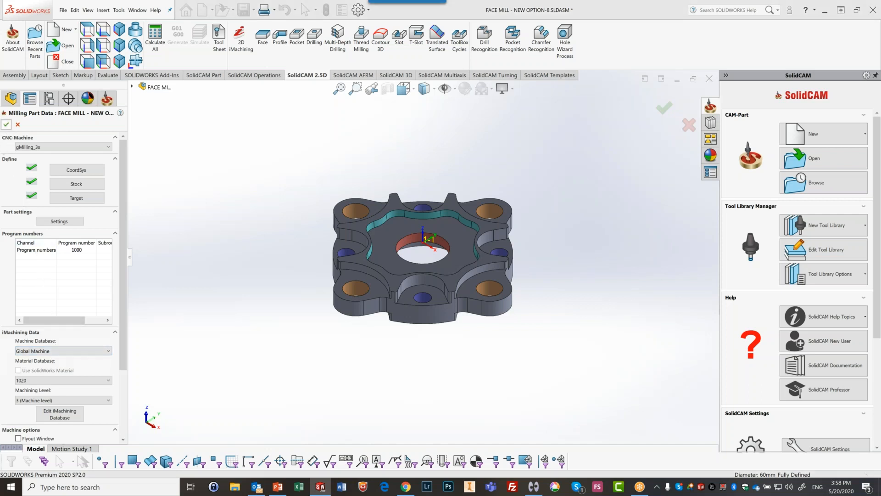